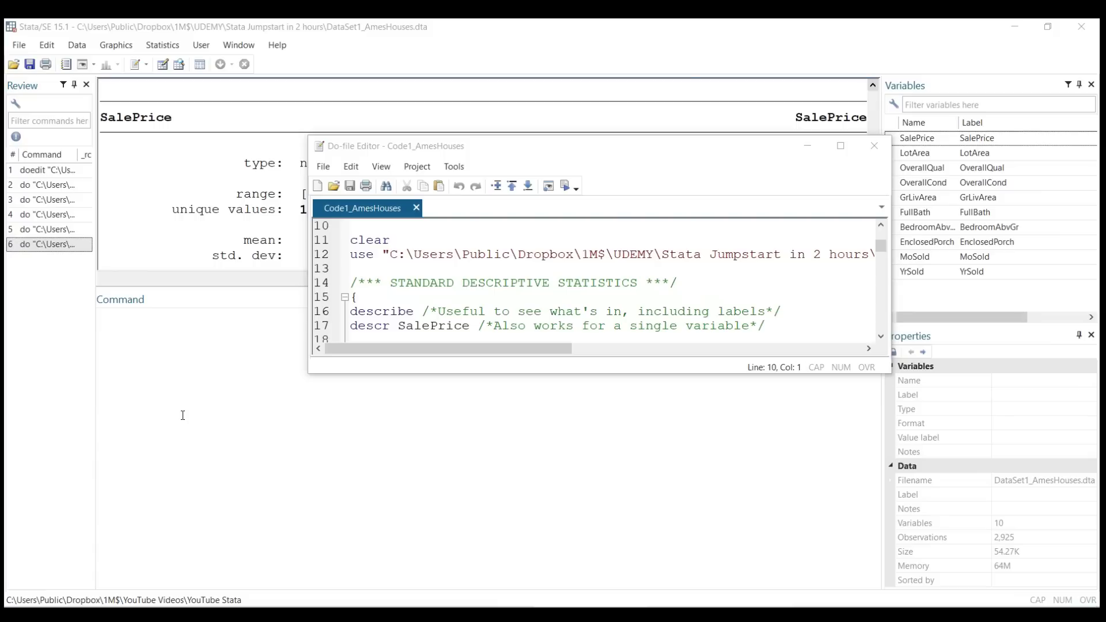
# - Select line 22 (summarize) in the do-file and execute it for all 10 variables
pyautogui.click(351, 251)
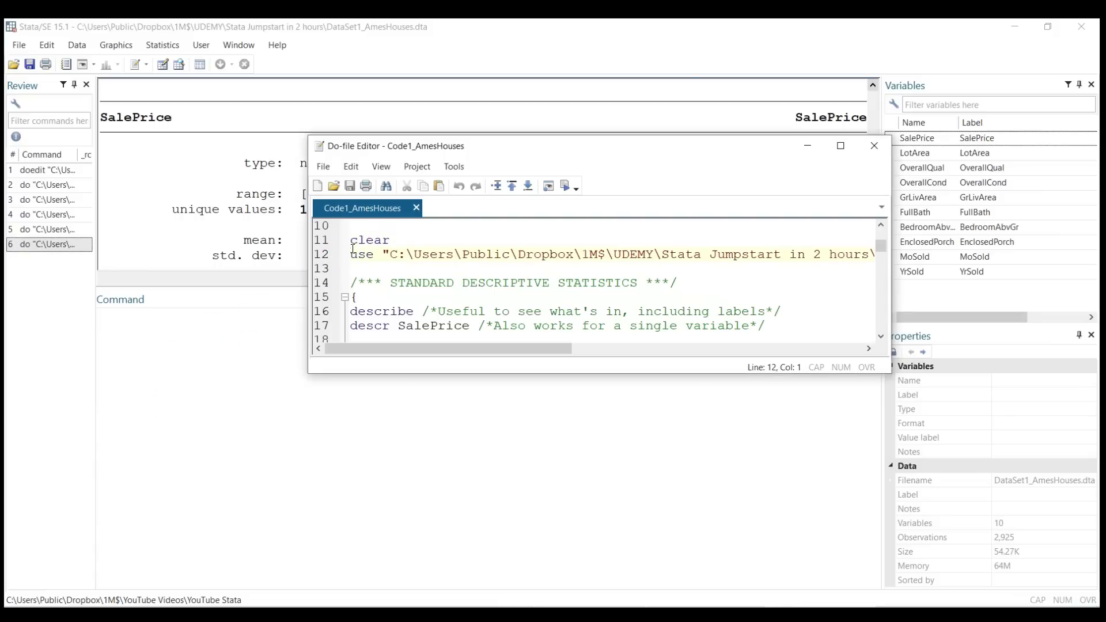
pyautogui.press('Down')
pyautogui.press('Down')
pyautogui.press('Down')
pyautogui.press('Down')
pyautogui.press('Down')
pyautogui.press('Down')
pyautogui.press('Down')
pyautogui.press('Down')
pyautogui.press('Down')
pyautogui.press('Down')
pyautogui.press('Down')
pyautogui.press('Down')
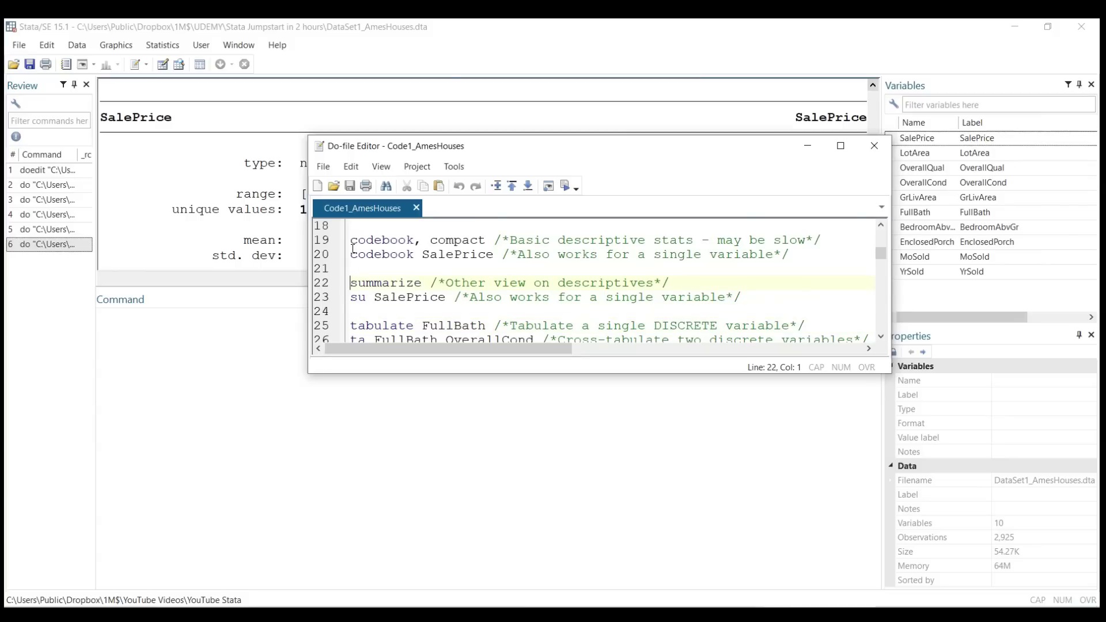
pyautogui.hotkey('shift', 'Down')
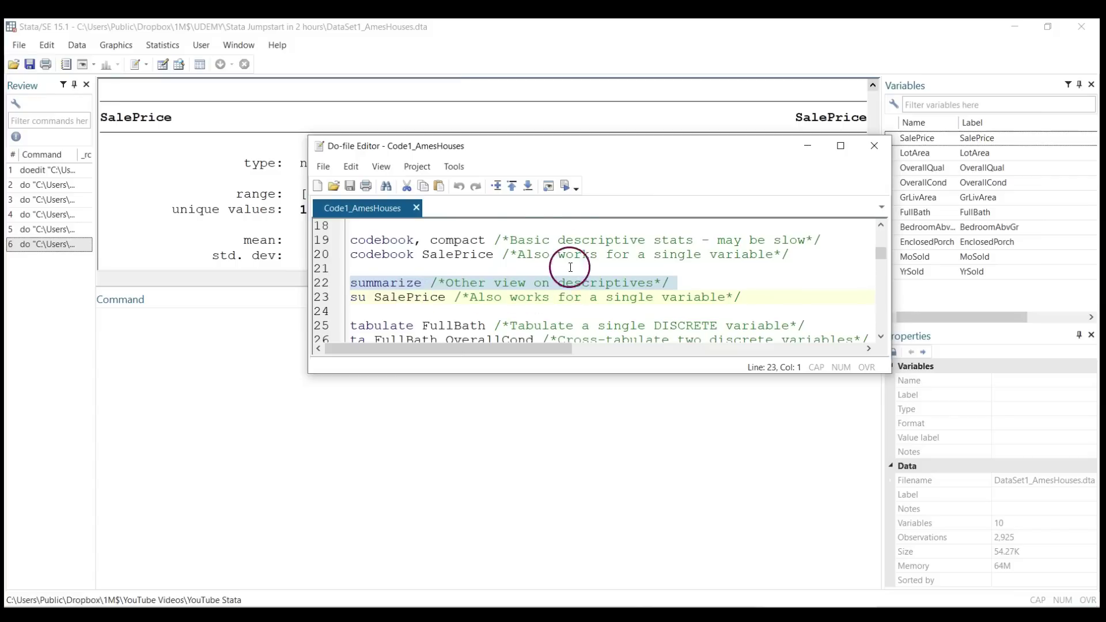
pyautogui.click(565, 186)
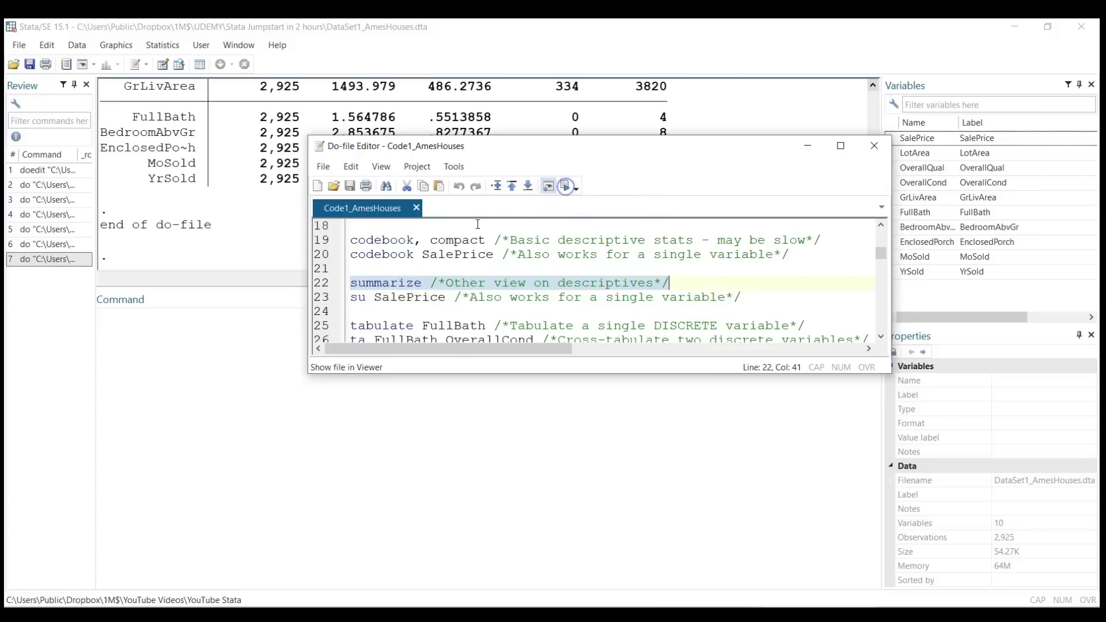
# - Enlarge the Results pane to show the whole summarize table and highlight GrLivArea's 2,925 observations
pyautogui.click(208, 216)
pyautogui.scroll(2, 211, 188)
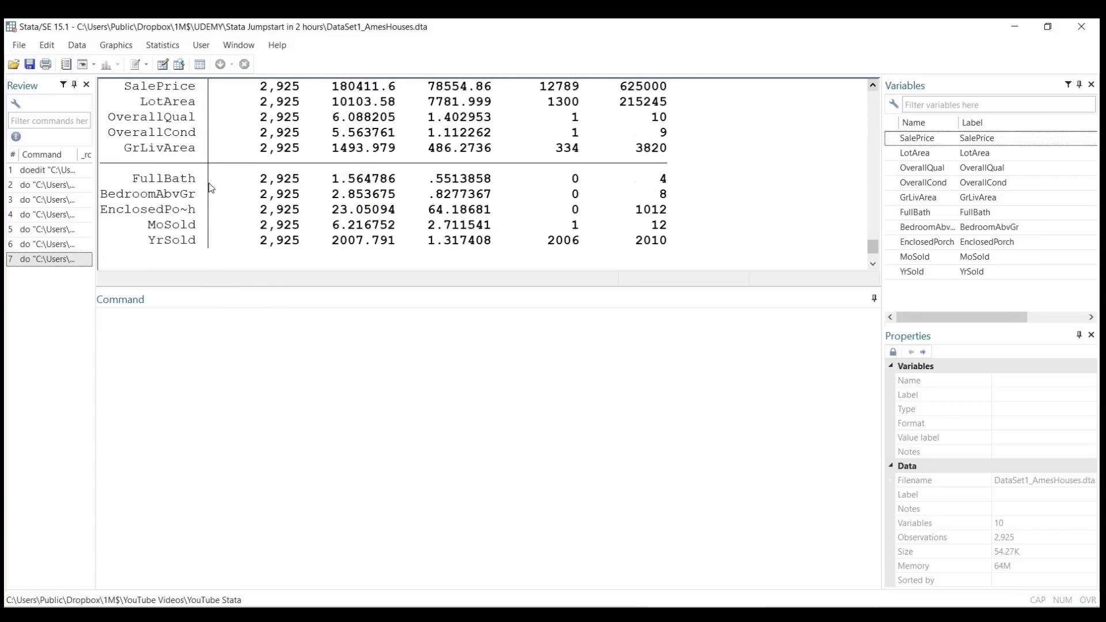
pyautogui.scroll(1, 211, 188)
pyautogui.scroll(1, 211, 188)
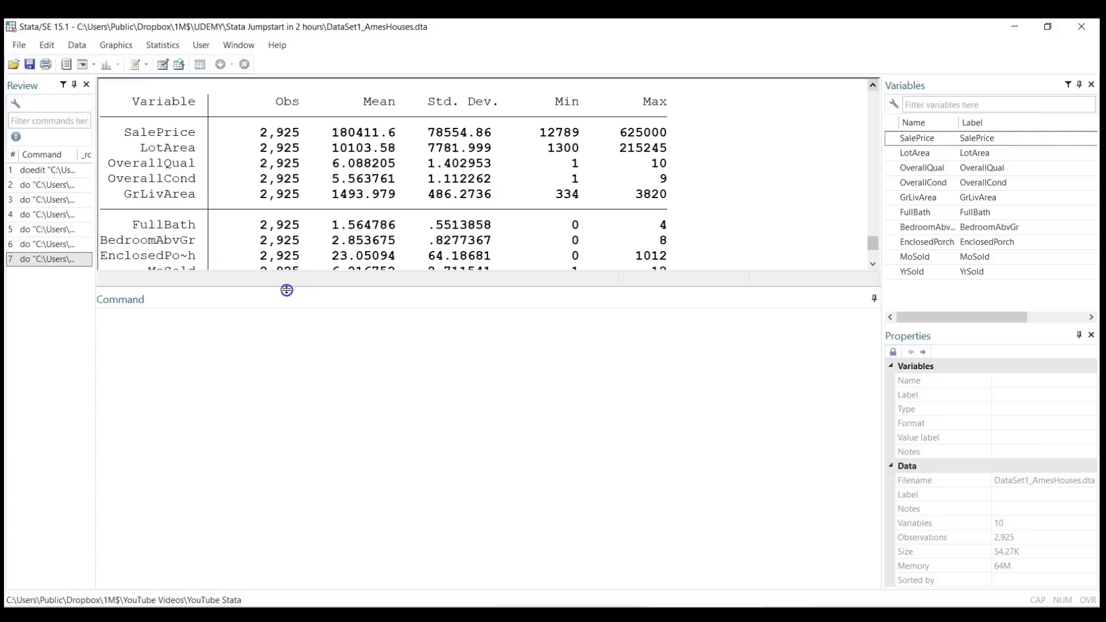
pyautogui.moveTo(286, 288); pyautogui.dragTo(285, 331)
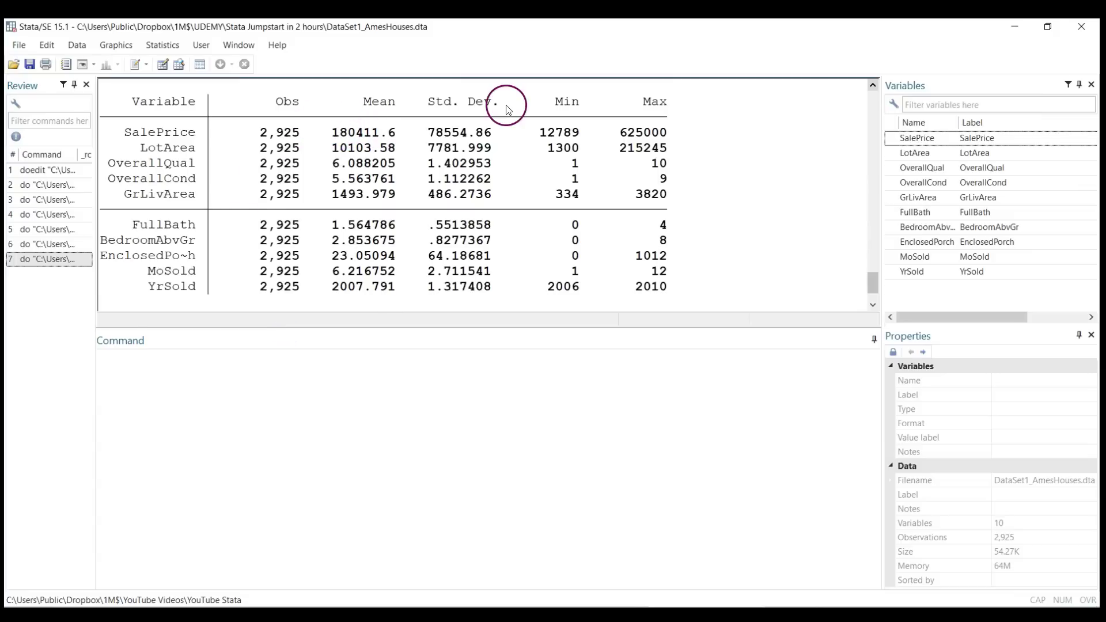
pyautogui.click(874, 85)
pyautogui.click(874, 84)
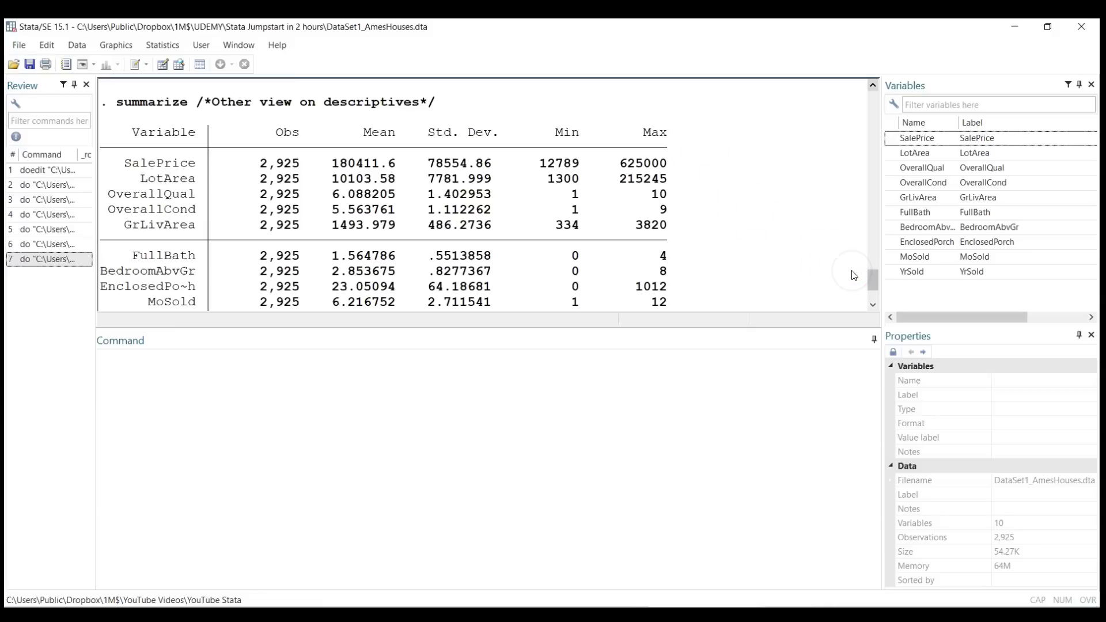
pyautogui.moveTo(258, 231); pyautogui.dragTo(298, 229)
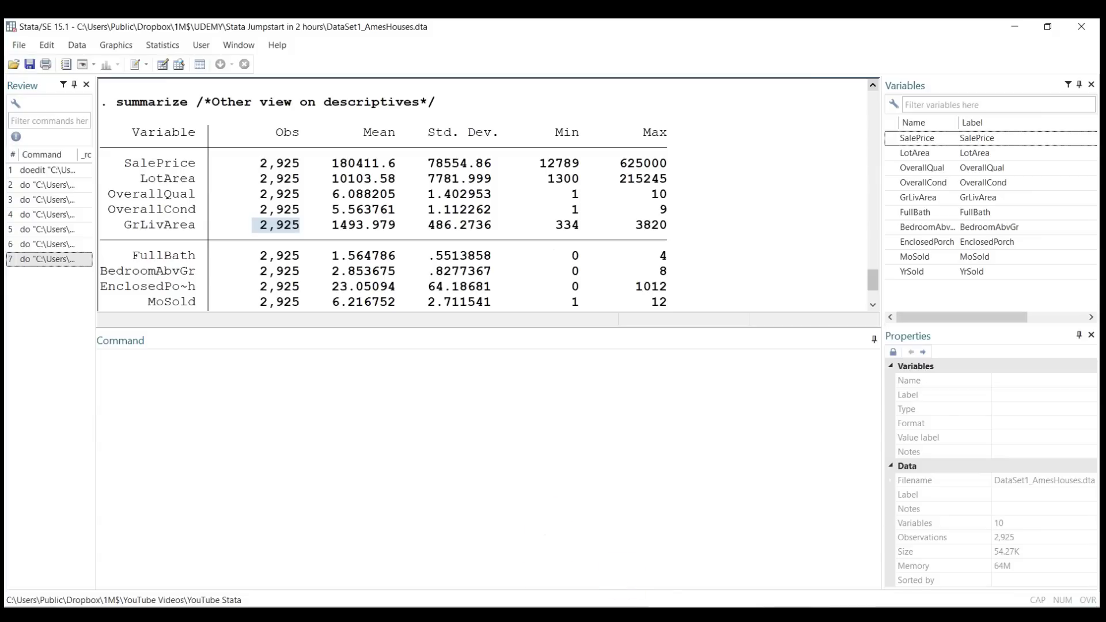
# - Execute the do-file's tabulate FullBath line and bring its frequency table into the Results window
pyautogui.click(634, 562)
pyautogui.click(630, 324)
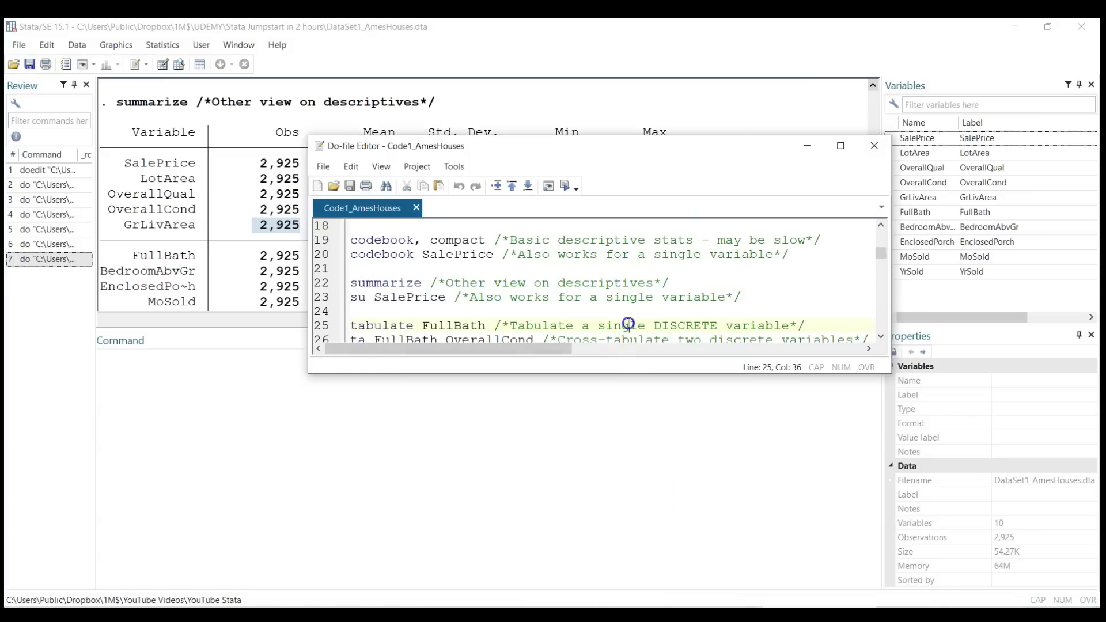
pyautogui.press('Down')
pyautogui.press('Down')
pyautogui.press('Up')
pyautogui.press('Up')
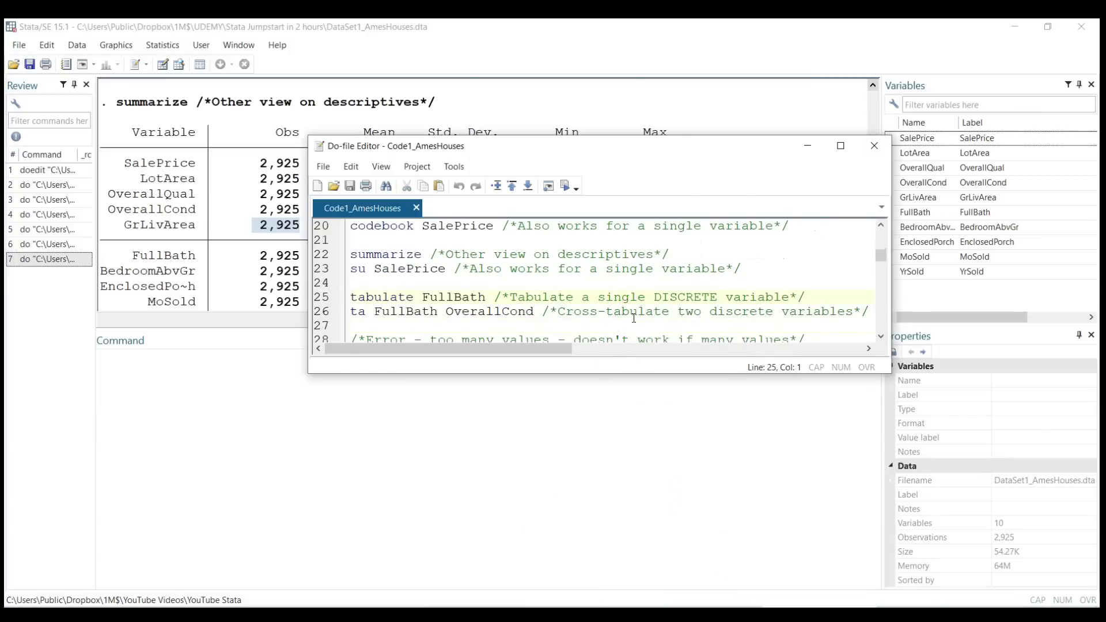
pyautogui.hotkey('shift', 'Down')
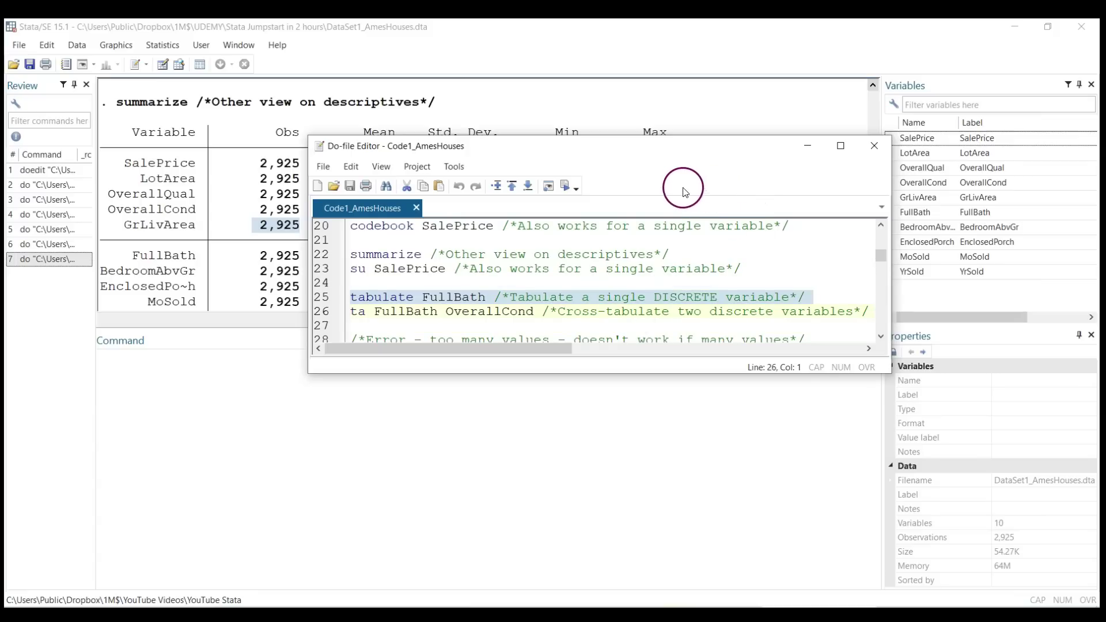
pyautogui.click(565, 189)
pyautogui.click(205, 228)
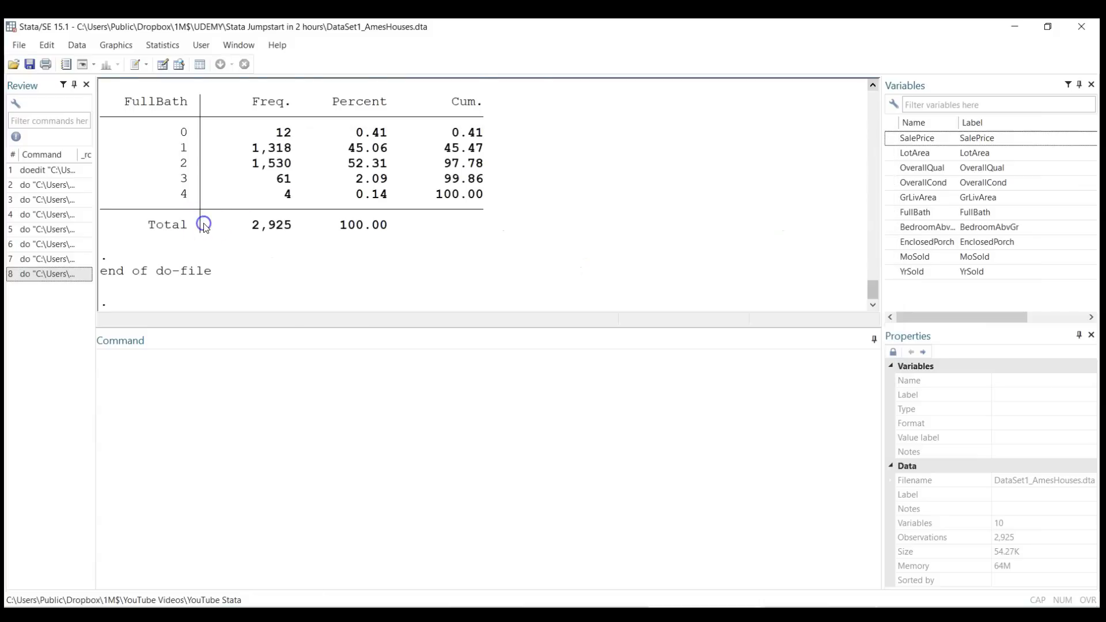
pyautogui.scroll(2, 205, 228)
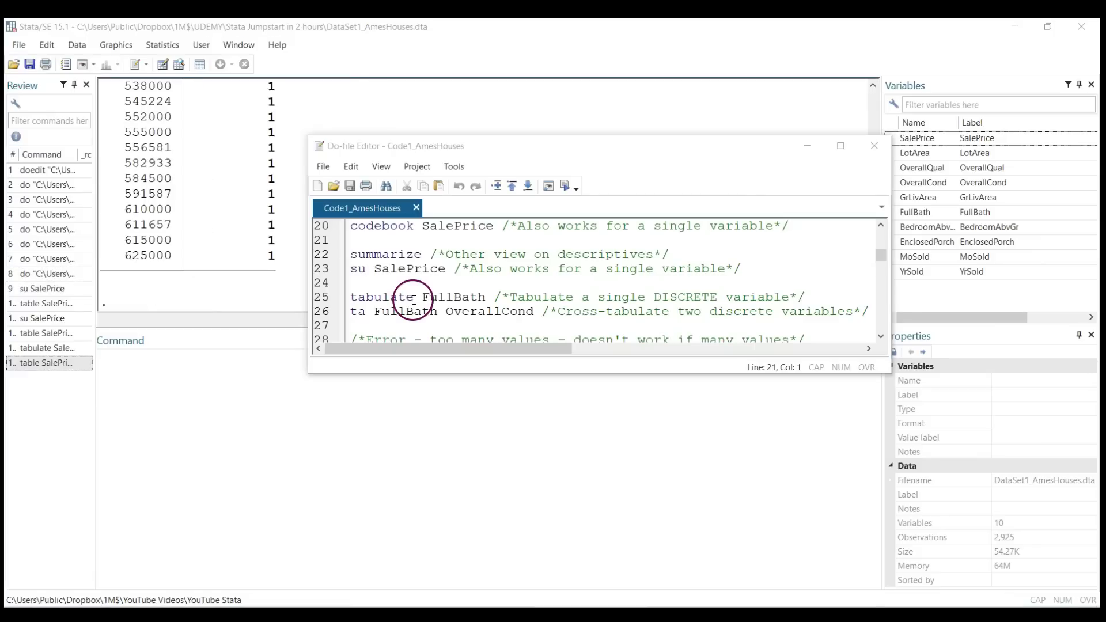
# - Run tabulate SalePrice from the Command window and scroll the frequency table, highlighting the 257000 row
pyautogui.click(414, 301)
pyautogui.hotkey('shift', 'Left')
pyautogui.hotkey('shift', 'Left')
pyautogui.hotkey('shift', 'Left')
pyautogui.hotkey('shift', 'Left')
pyautogui.hotkey('shift', 'Left')
pyautogui.hotkey('shift', 'Left')
pyautogui.hotkey('shift', 'Left')
pyautogui.hotkey('shift', 'Left')
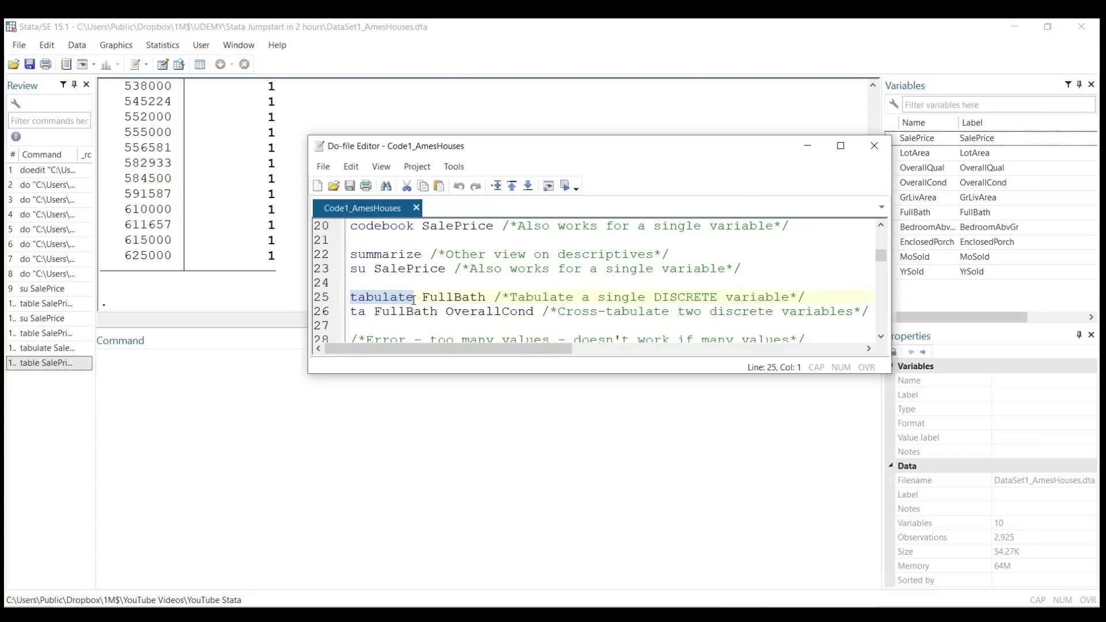
pyautogui.click(233, 402)
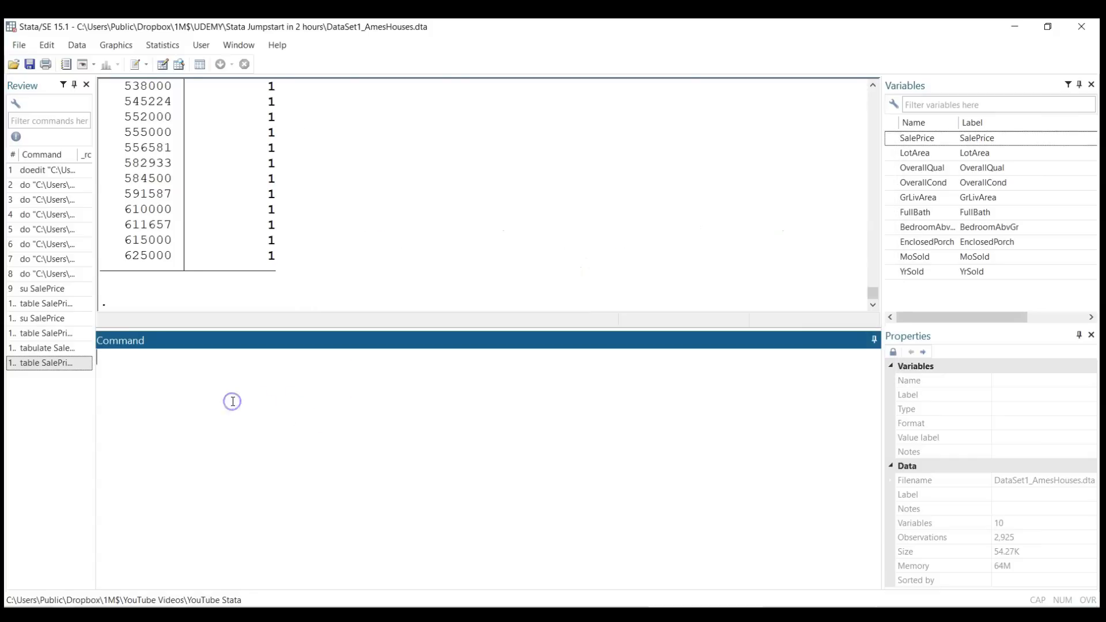
pyautogui.write('tabulate SalePrice')
pyautogui.press('Return')
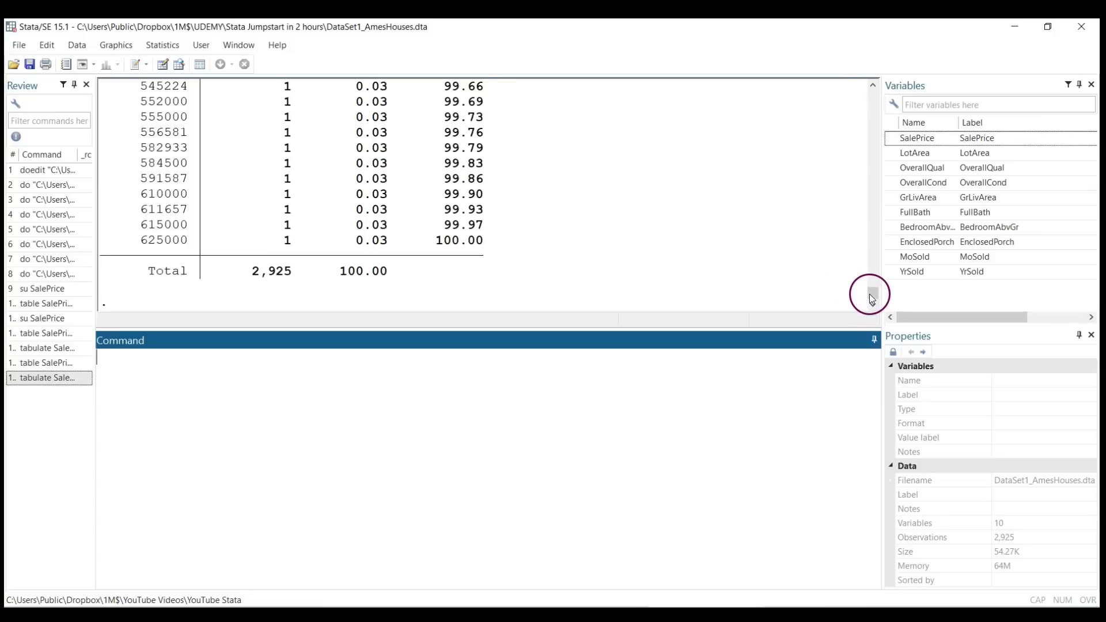
pyautogui.moveTo(871, 297); pyautogui.dragTo(872, 275)
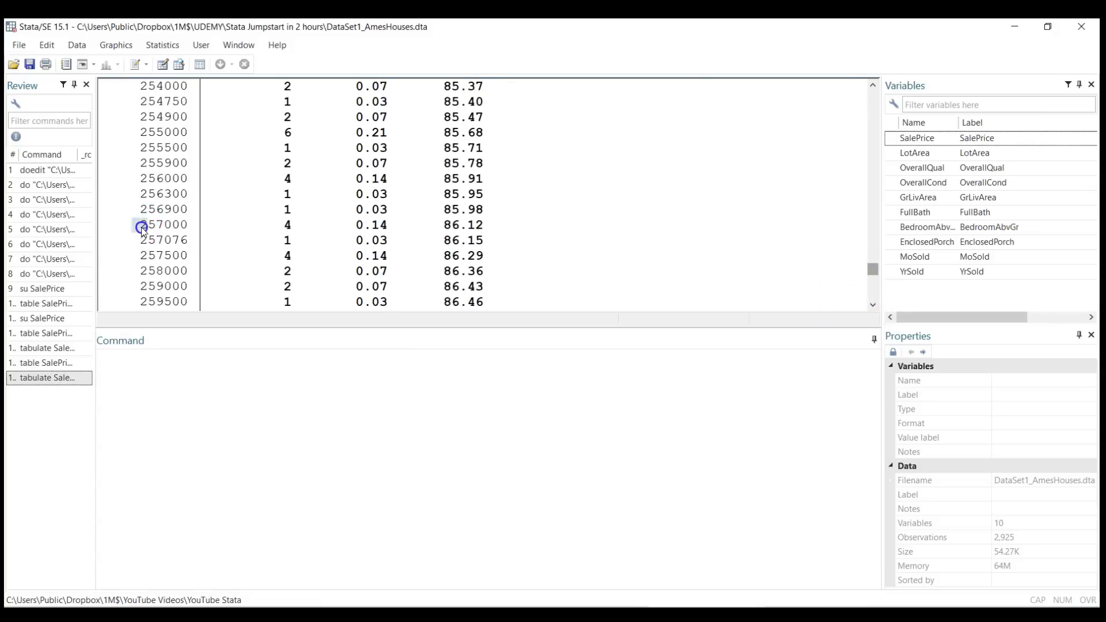
pyautogui.moveTo(141, 227); pyautogui.dragTo(486, 231)
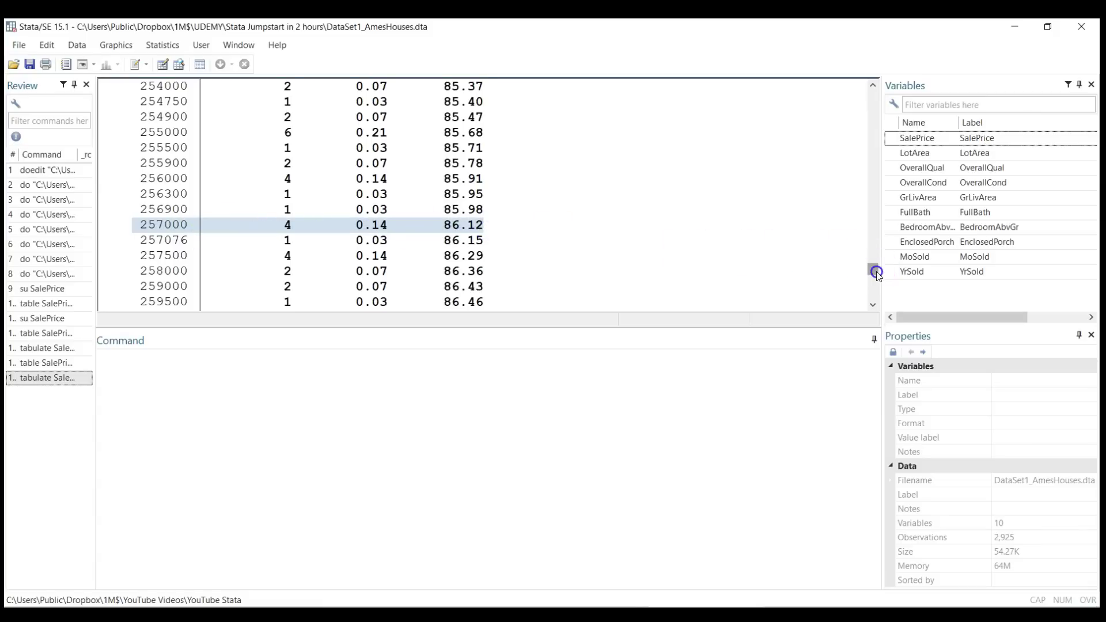
pyautogui.moveTo(874, 271); pyautogui.dragTo(869, 311)
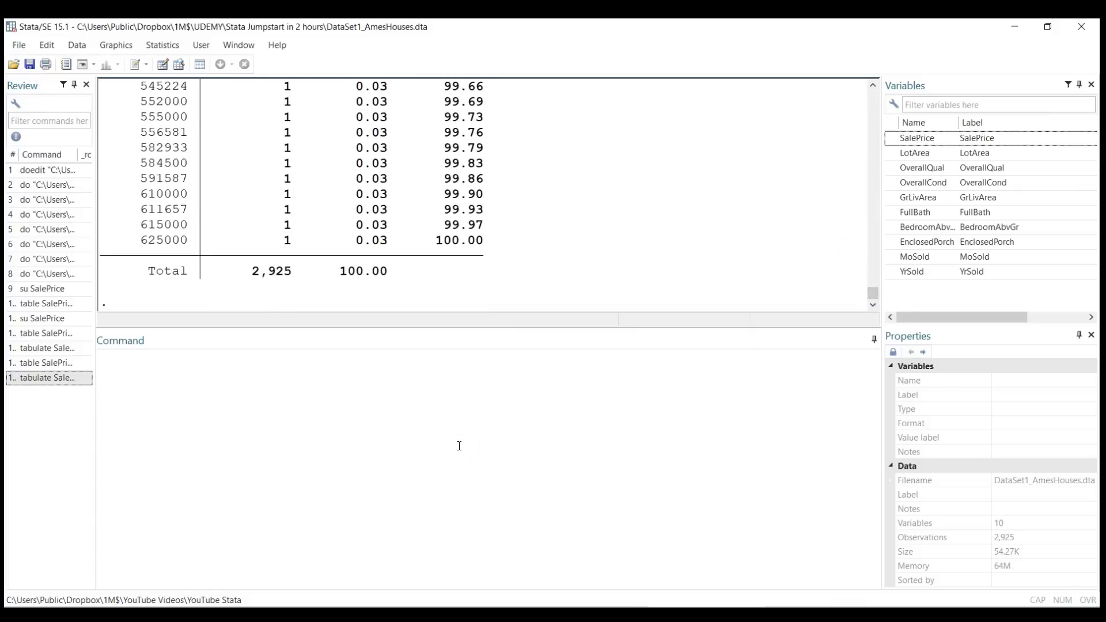
# - Select line 23 (su SalePrice) in the do-file and execute the SalePrice summary
pyautogui.moveTo(663, 615)
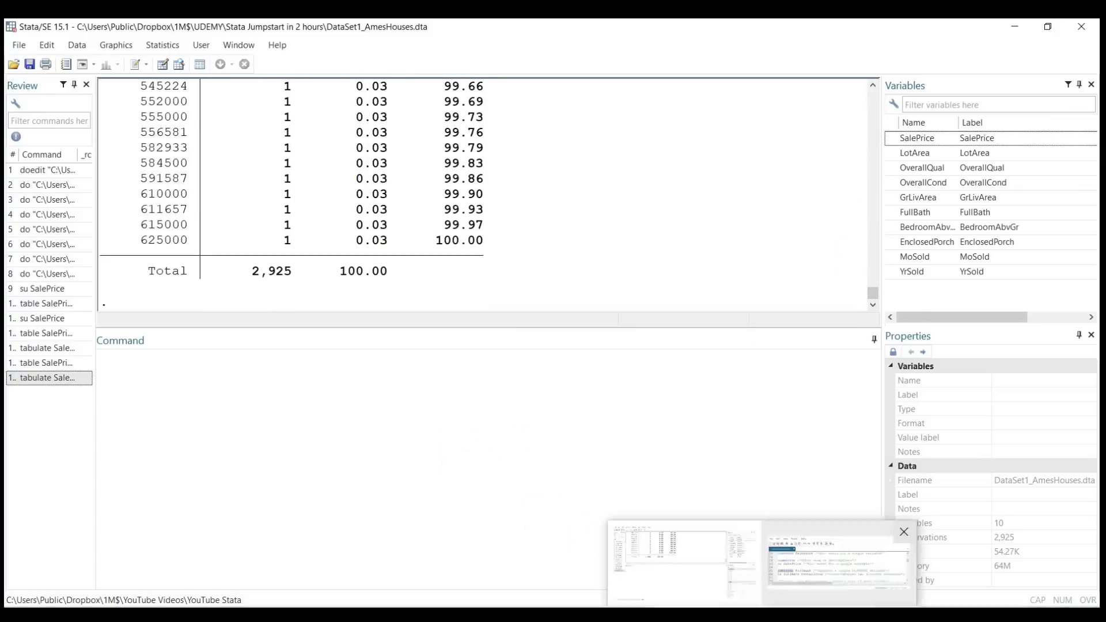
pyautogui.click(686, 556)
pyautogui.click(527, 284)
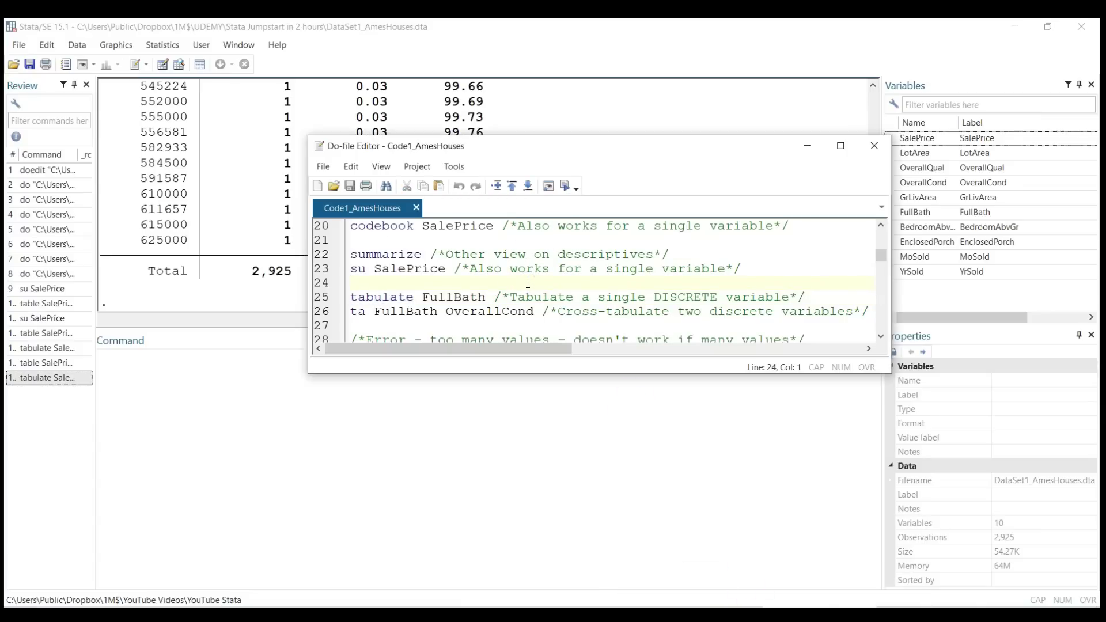
pyautogui.press('Up')
pyautogui.hotkey('shift', 'Right')
pyautogui.hotkey('shift', 'Right')
pyautogui.press('Down')
pyautogui.press('Down')
pyautogui.press('Up')
pyautogui.press('Up')
pyautogui.hotkey('shift', 'Left')
pyautogui.hotkey('shift', 'Left')
pyautogui.press('Left')
pyautogui.hotkey('shift', 'End')
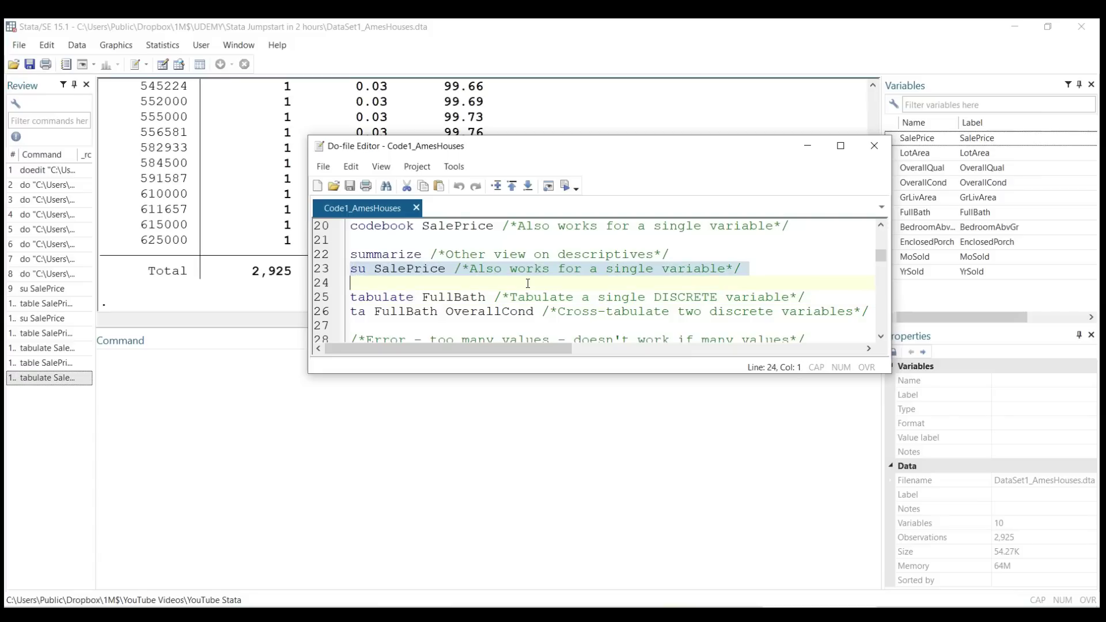
pyautogui.click(569, 184)
pyautogui.click(181, 232)
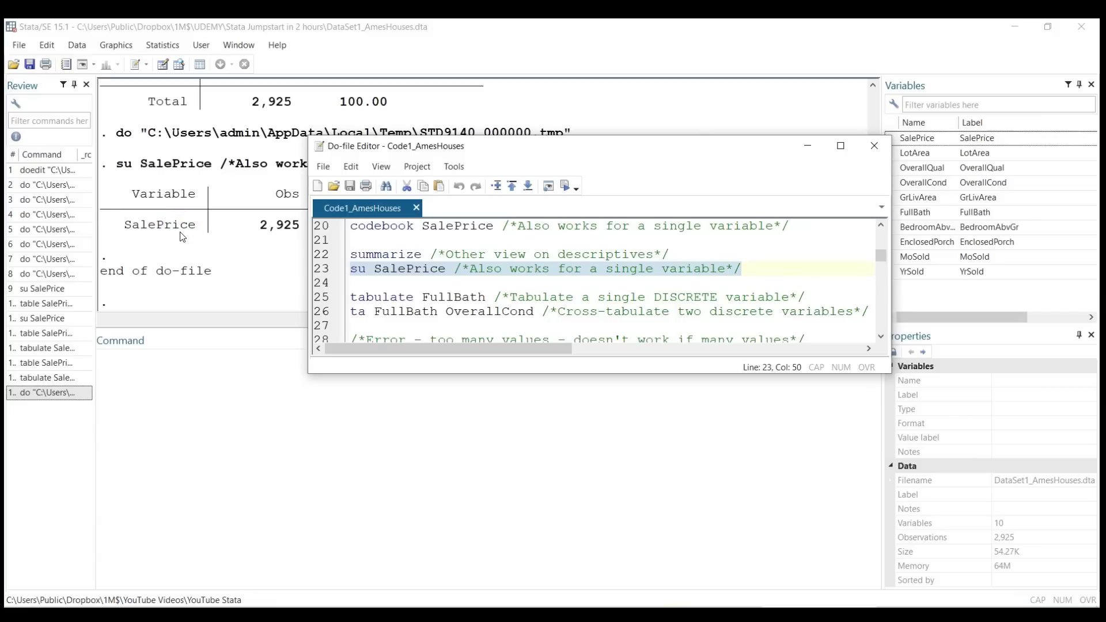
# - Execute line 26, ta FullBath OverallCond, and view the cross-tabulation totalling 2,925
pyautogui.click(371, 311)
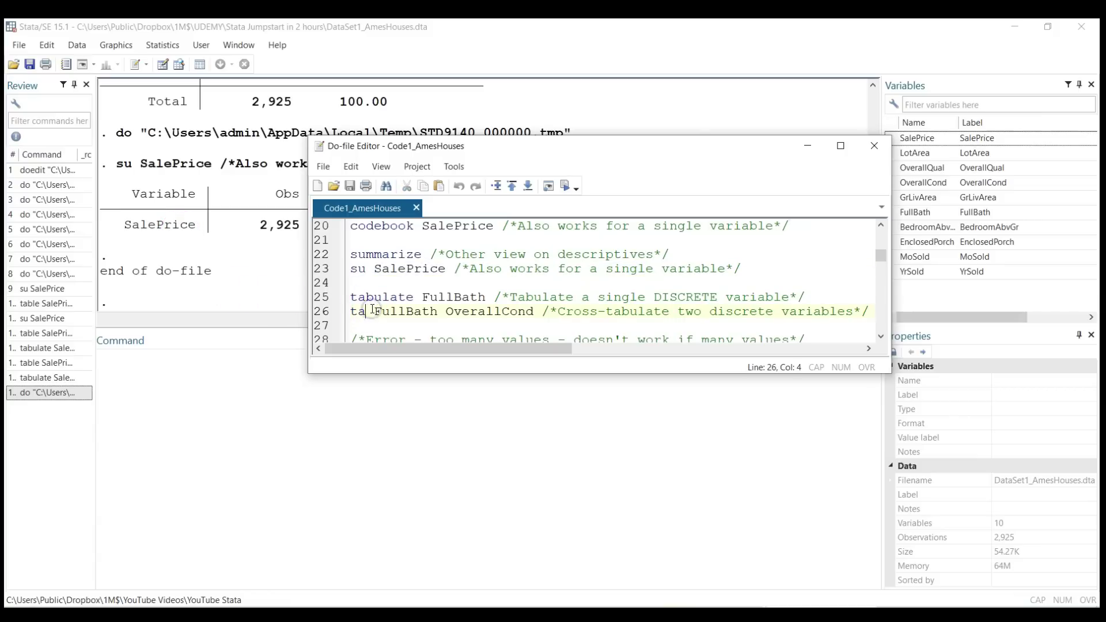
pyautogui.press('Home')
pyautogui.hotkey('shift', 'Down')
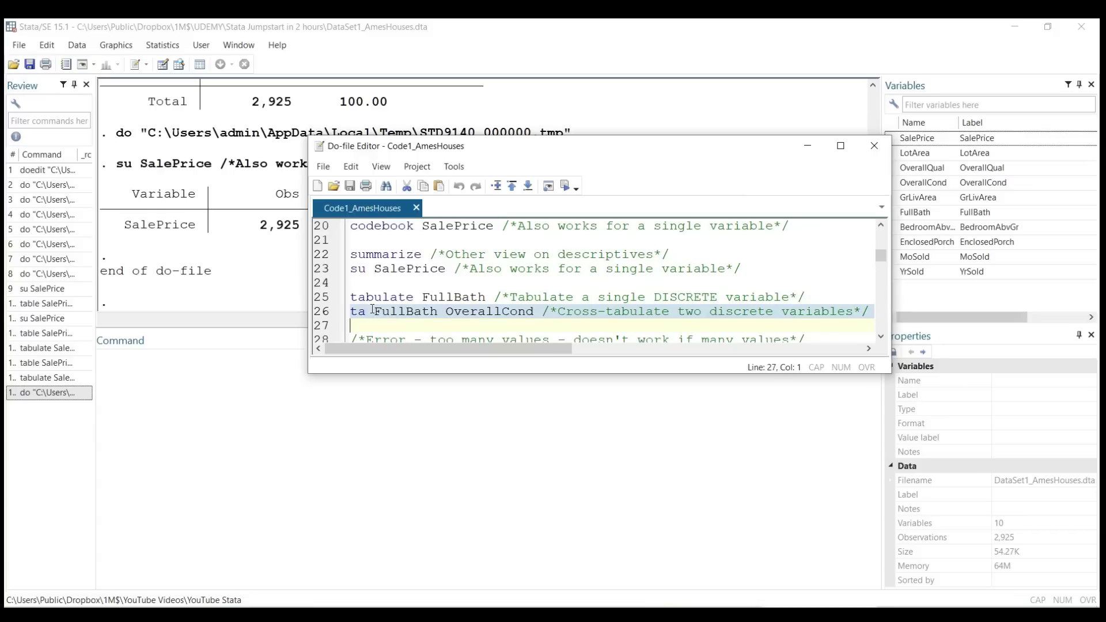
pyautogui.click(567, 185)
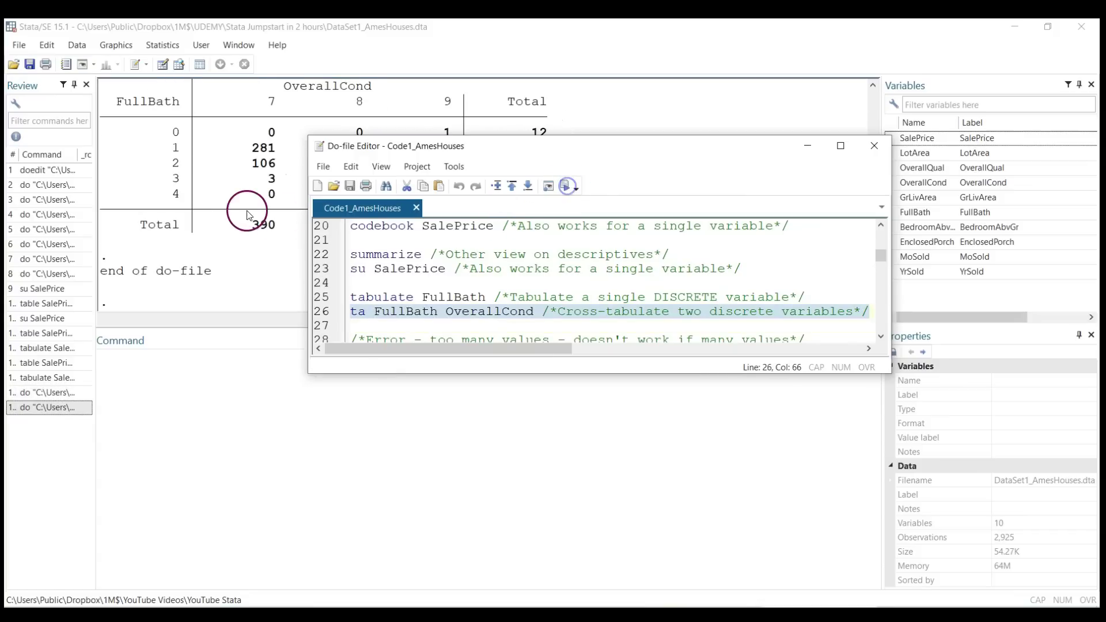
pyautogui.click(248, 213)
pyautogui.scroll(1, 233, 211)
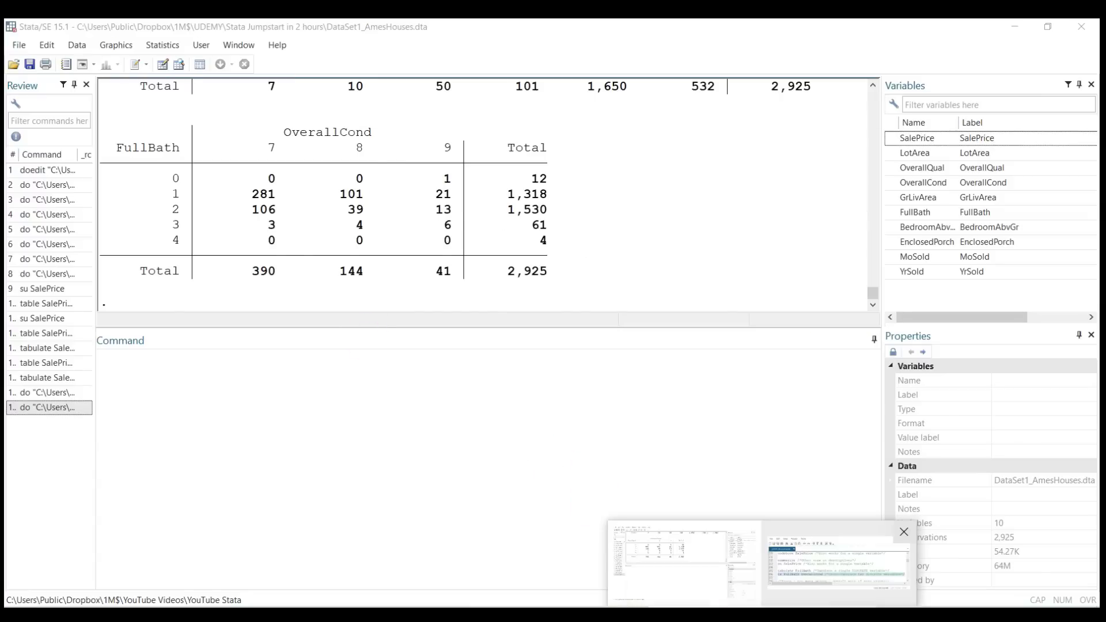
pyautogui.click(766, 548)
pyautogui.click(630, 284)
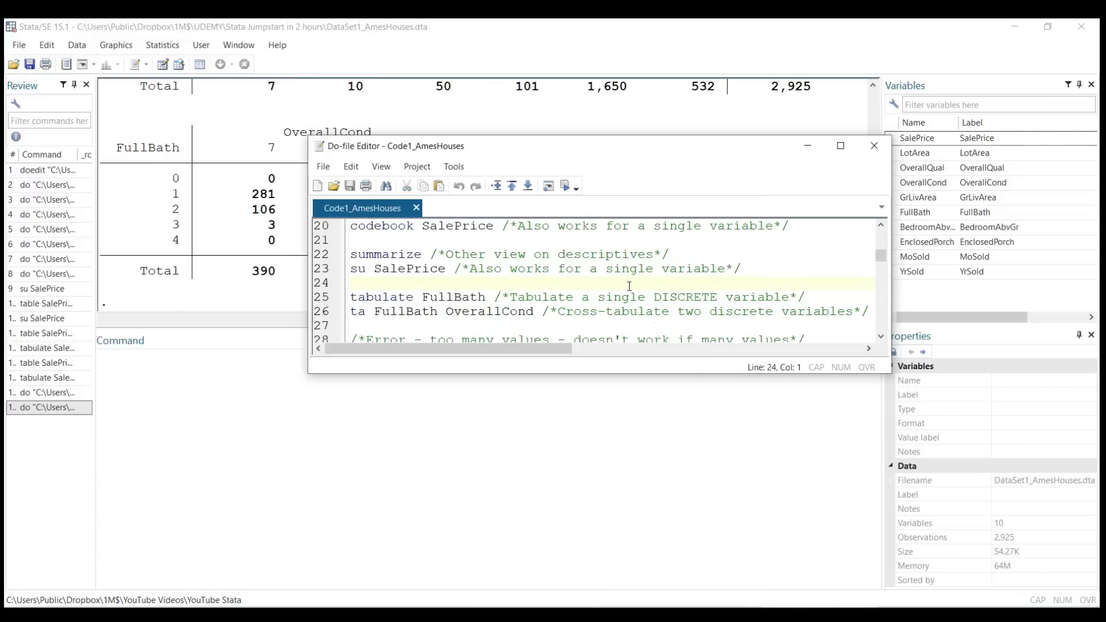
# - Copy 'ta FullBath SalePrice' from line 29 into the Command window and run it, producing error r(134)
pyautogui.press('Down')
pyautogui.press('Down')
pyautogui.press('Down')
pyautogui.press('Down')
pyautogui.press('Down')
pyautogui.press('Down')
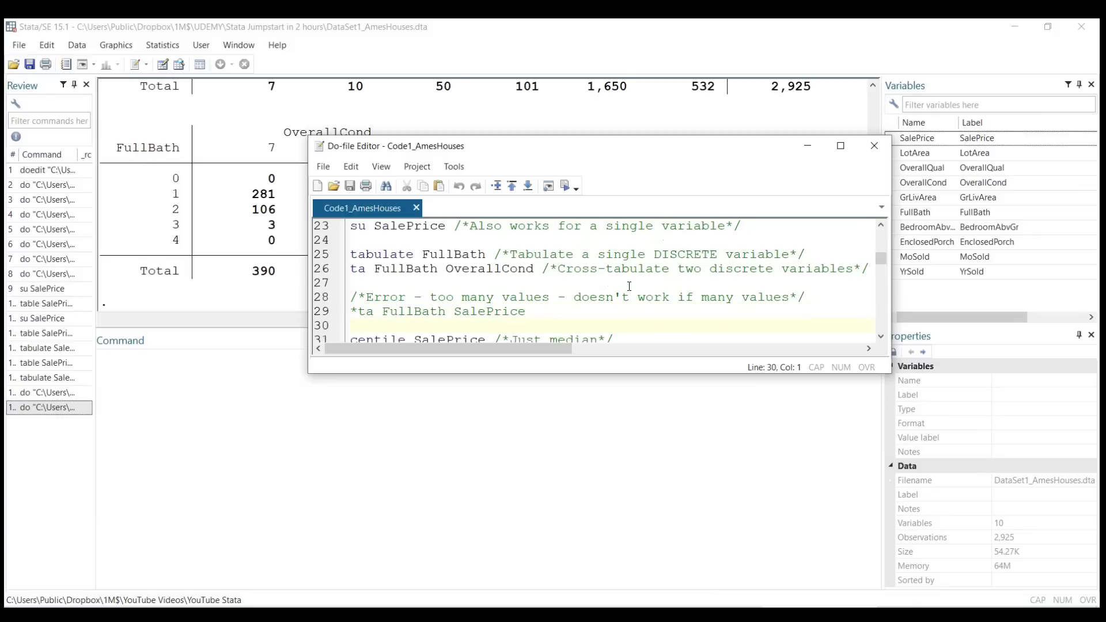
pyautogui.press('Up')
pyautogui.press('Right')
pyautogui.hotkey('shift', 'End')
pyautogui.hotkey('ctrl', 'c')
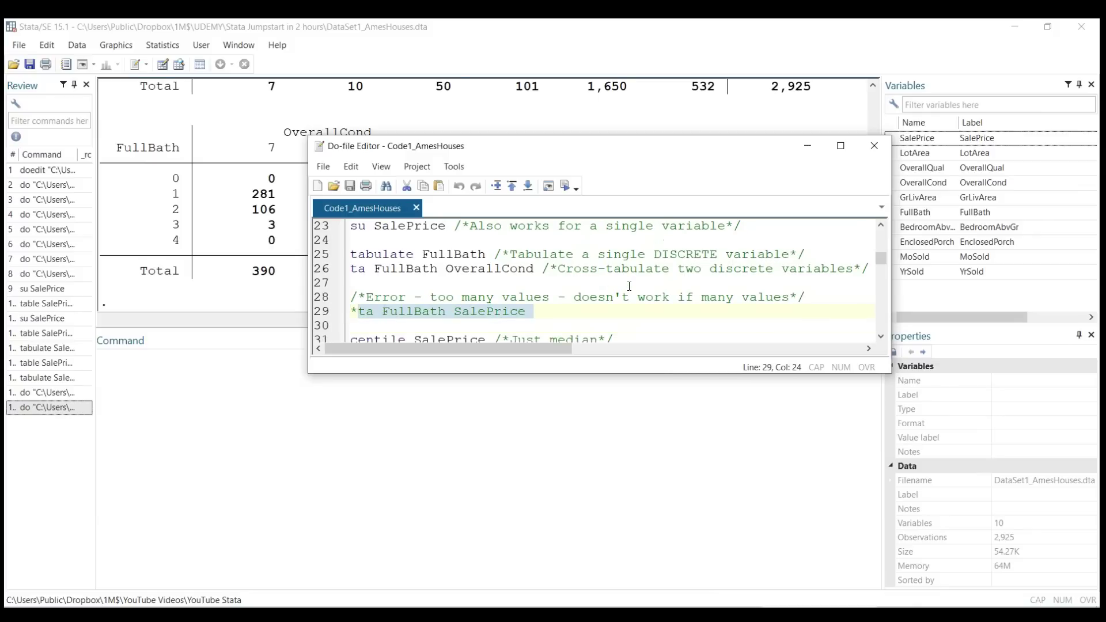
pyautogui.click(233, 391)
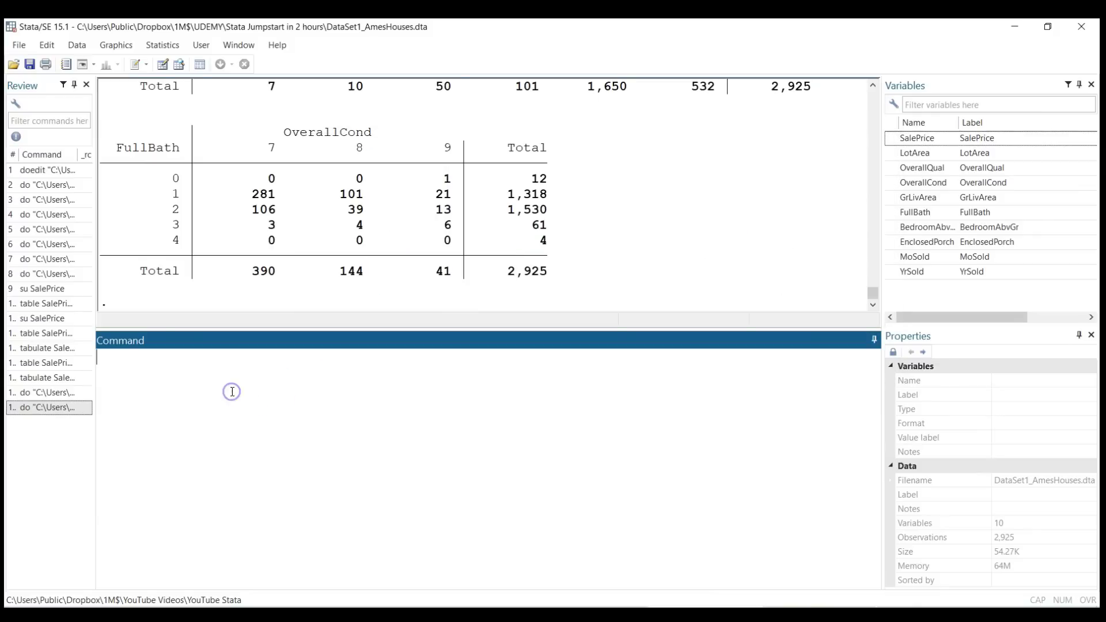
pyautogui.hotkey('ctrl', 'v')
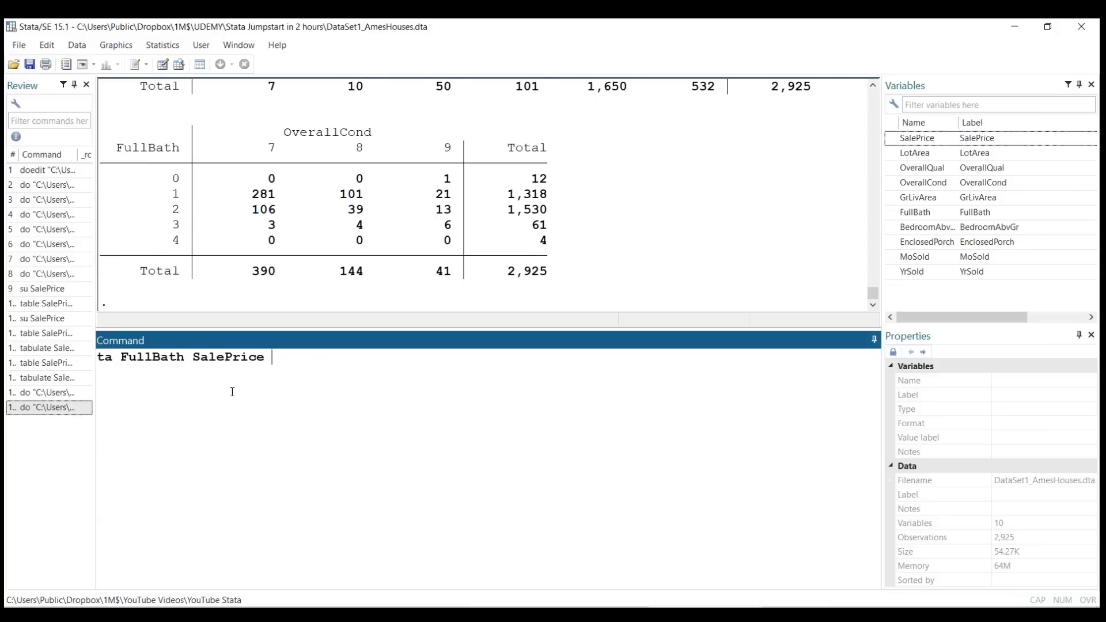
pyautogui.press('Return')
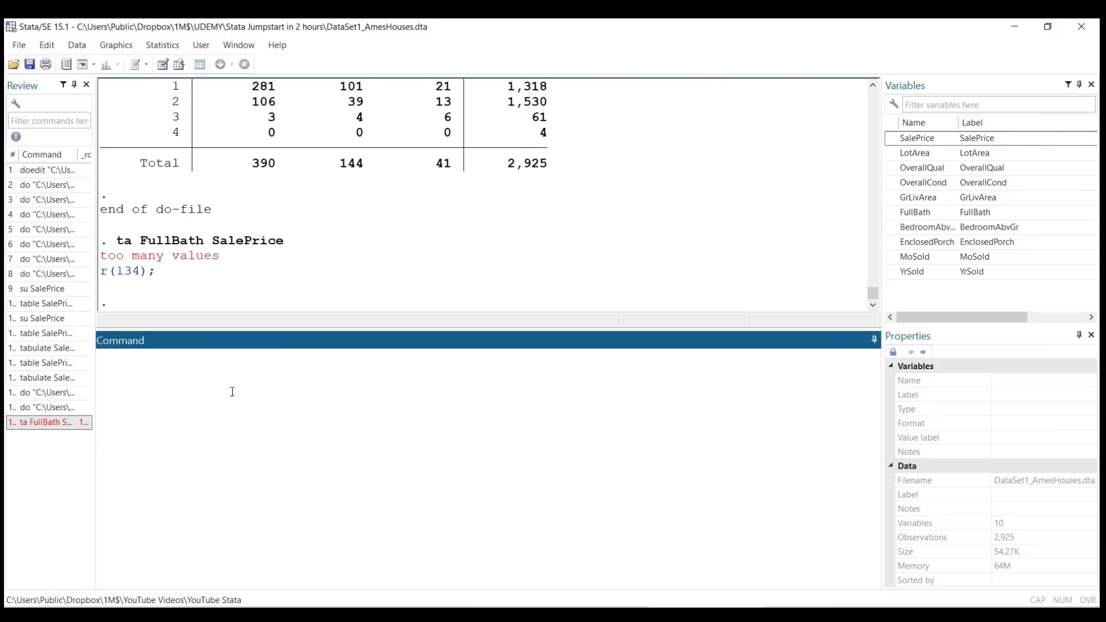
# - Select the cross-tabulation line in the do-file and run it with Ctrl+D, getting an invalid name r(198) error
pyautogui.click(667, 600)
pyautogui.click(744, 557)
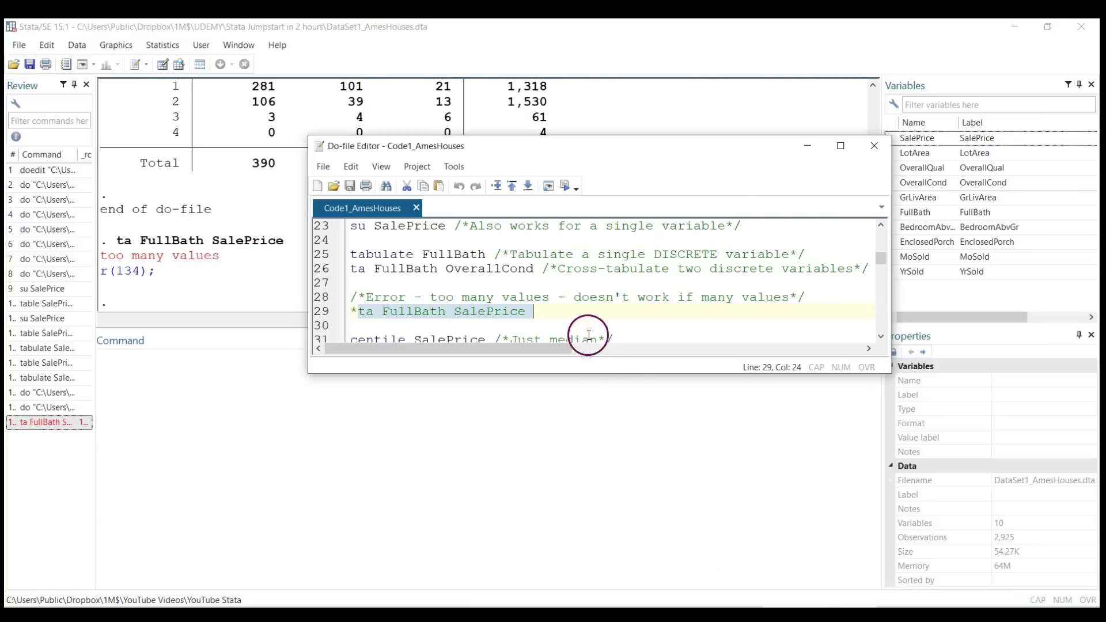
pyautogui.click(581, 307)
pyautogui.press('Up')
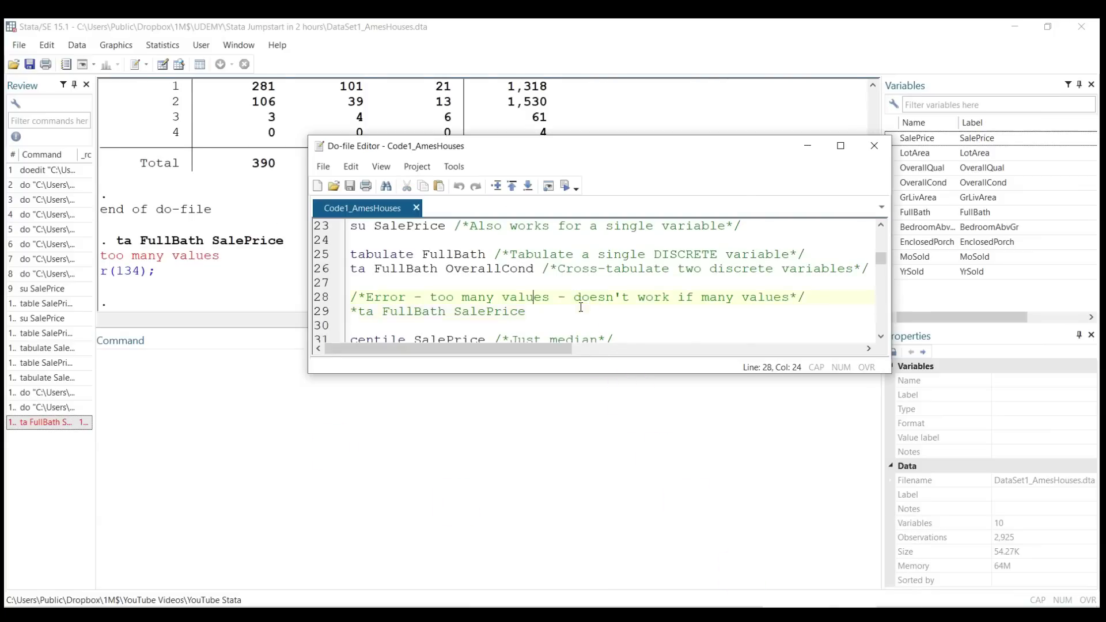
pyautogui.press('Up')
pyautogui.press('Up')
pyautogui.press('Up')
pyautogui.press('Home')
pyautogui.hotkey('shift', 'Down')
pyautogui.hotkey('ctrl', 'd')
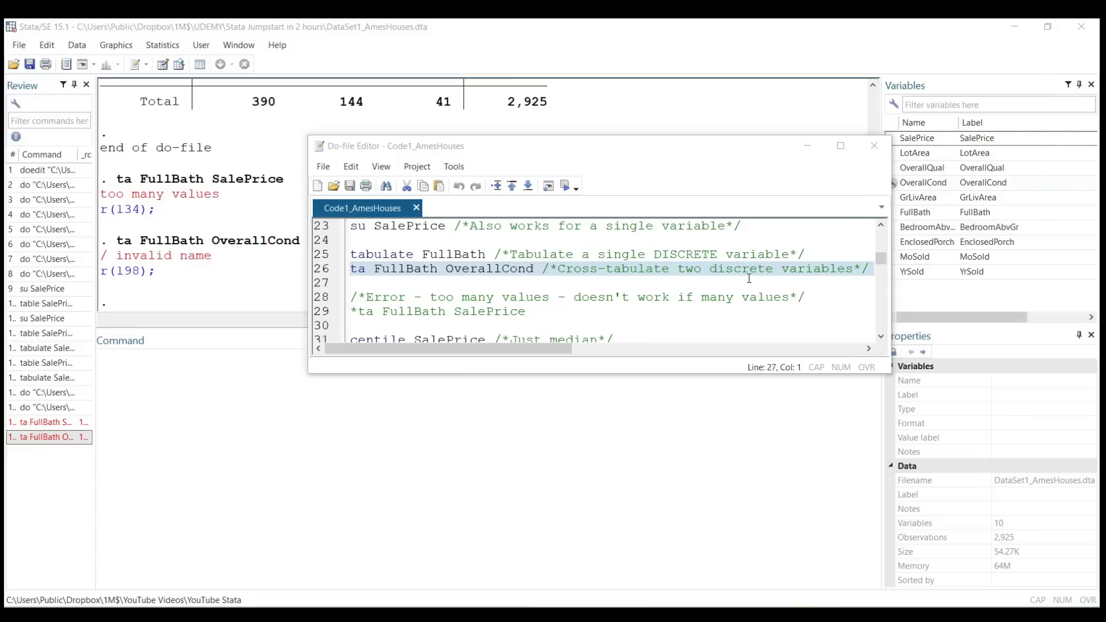
# - Reselect the full line 26, ta FullBath OverallCond, in the do-file
pyautogui.click(459, 250)
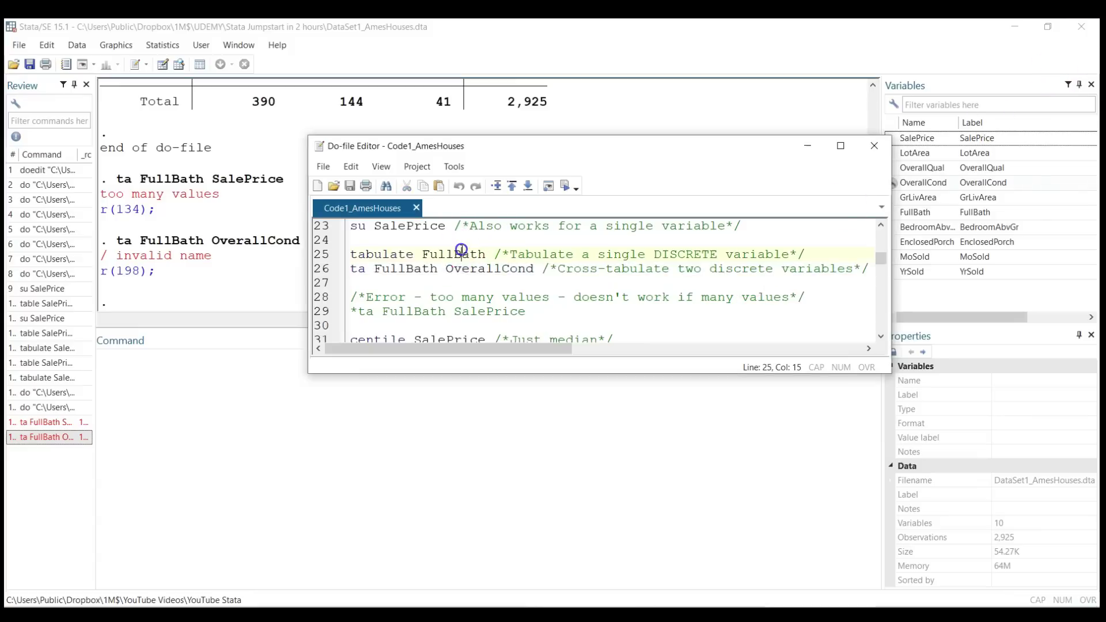
pyautogui.press('Down')
pyautogui.press('Home')
pyautogui.hotkey('shift', 'Down')
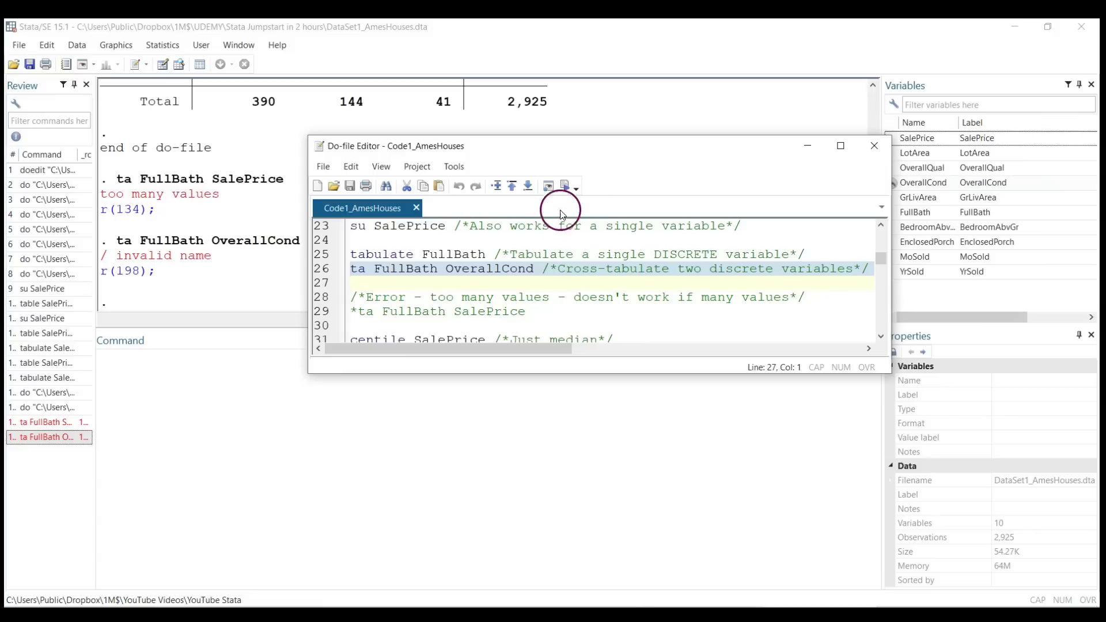
# - Rerun line 26 and review the FullBath by OverallCond table, OverallCond columns 1–6 totalling 2,925
pyautogui.click(565, 186)
pyautogui.click(173, 367)
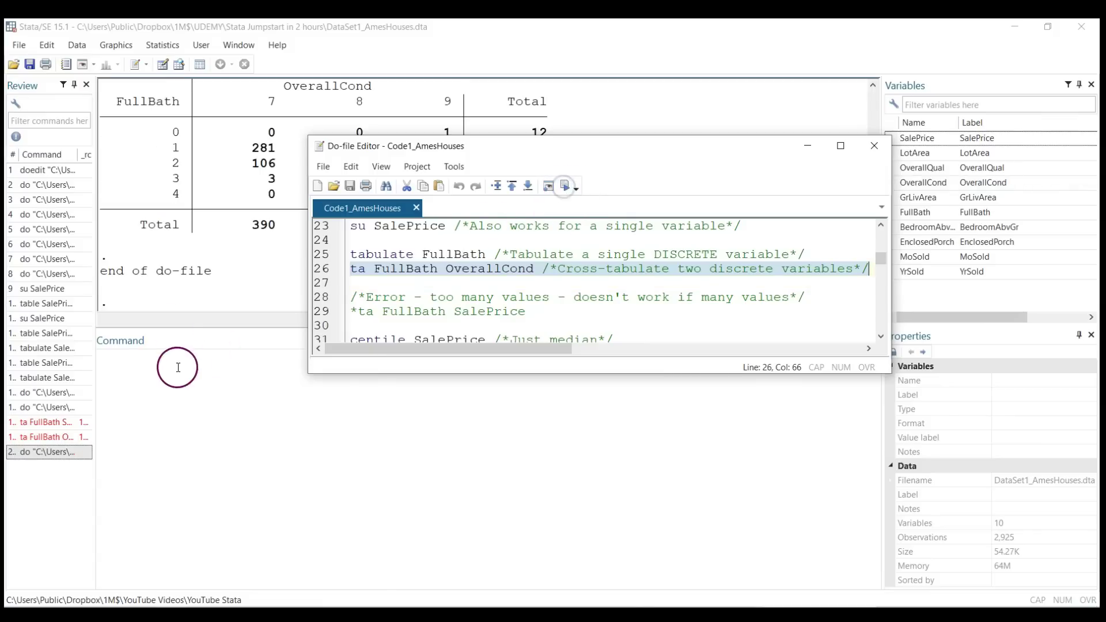
pyautogui.scroll(4, 186, 244)
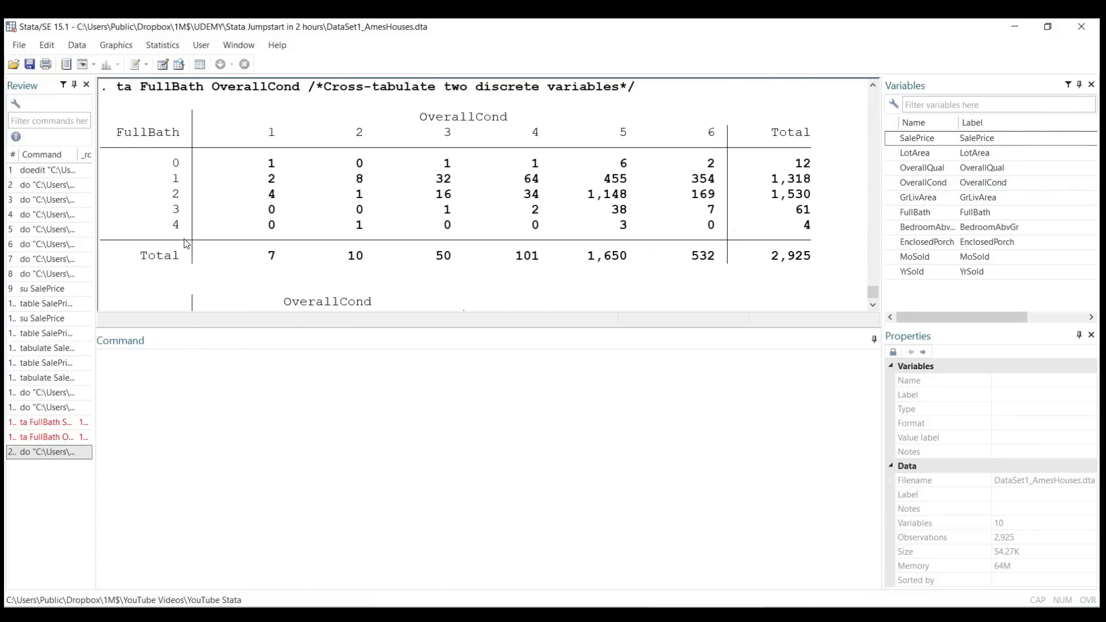
pyautogui.scroll(-2, 267, 132)
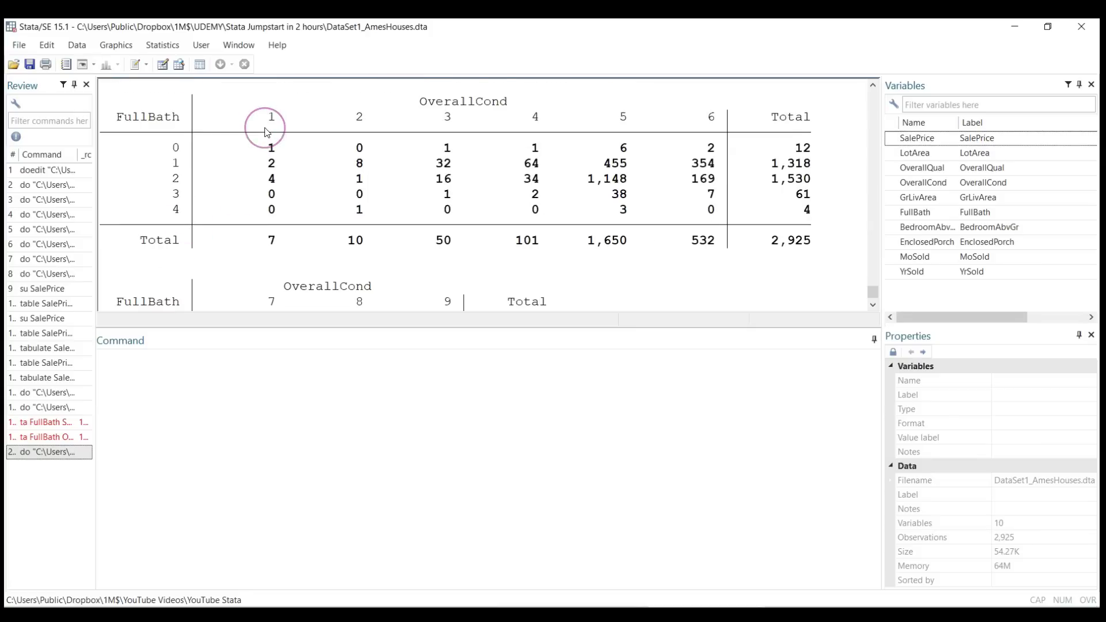